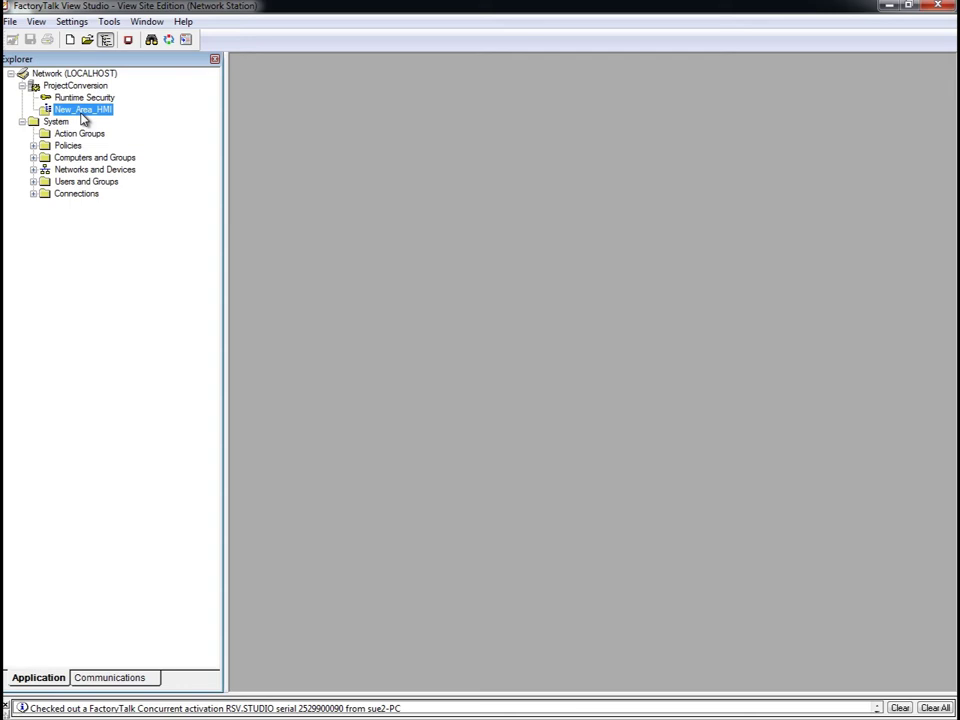
Step: Add a new HMI Server under New_Area_HMI and choose Import a project in the wizard
right_click(84, 119)
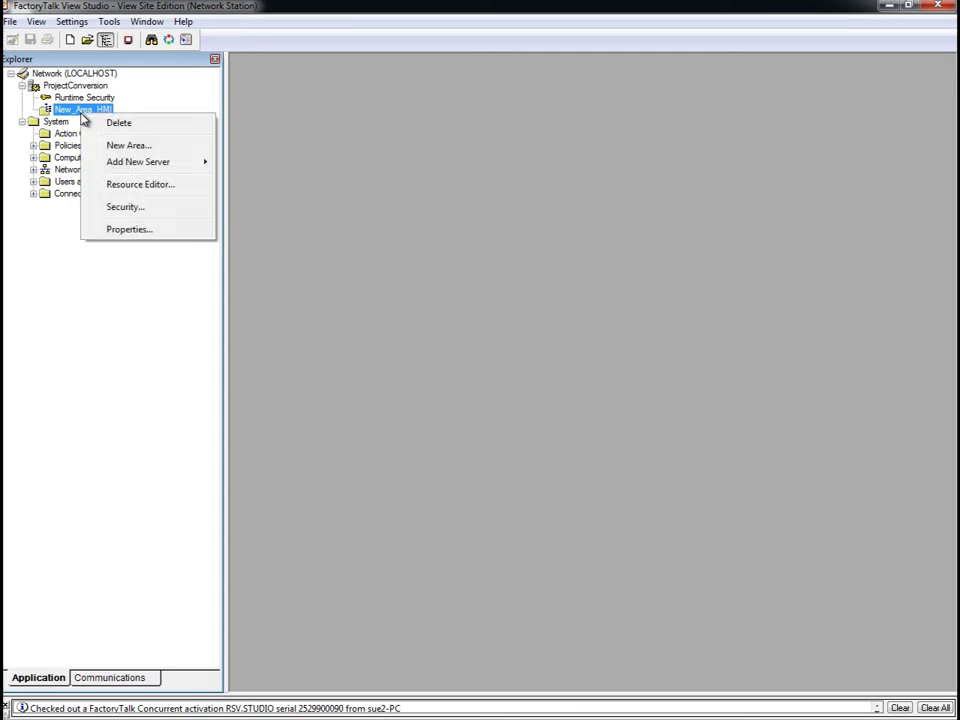
mouse_move(124, 165)
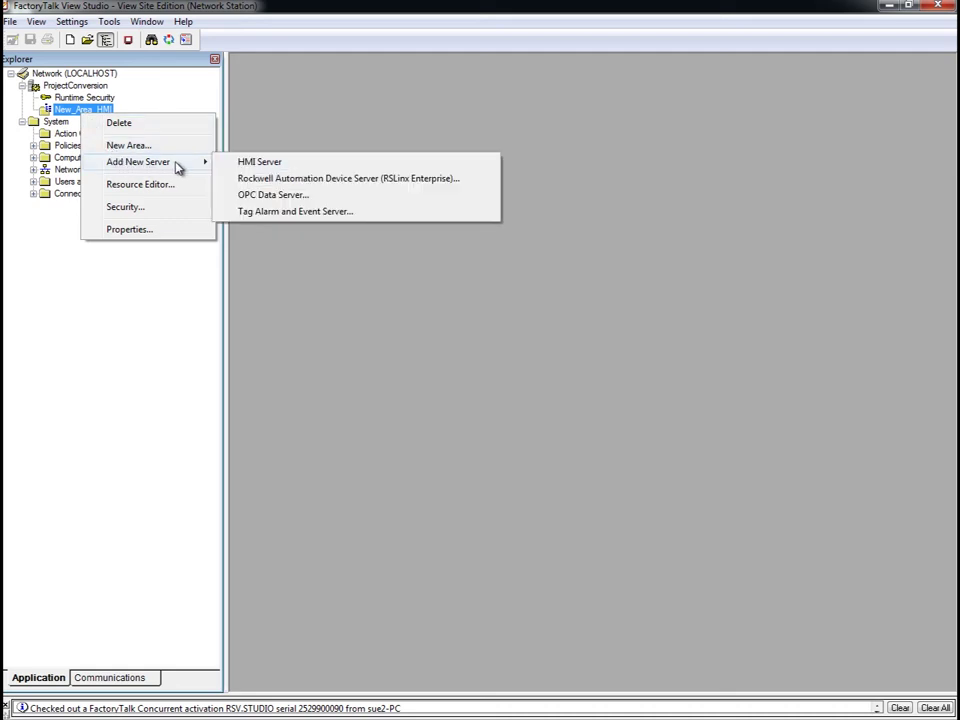
left_click(300, 166)
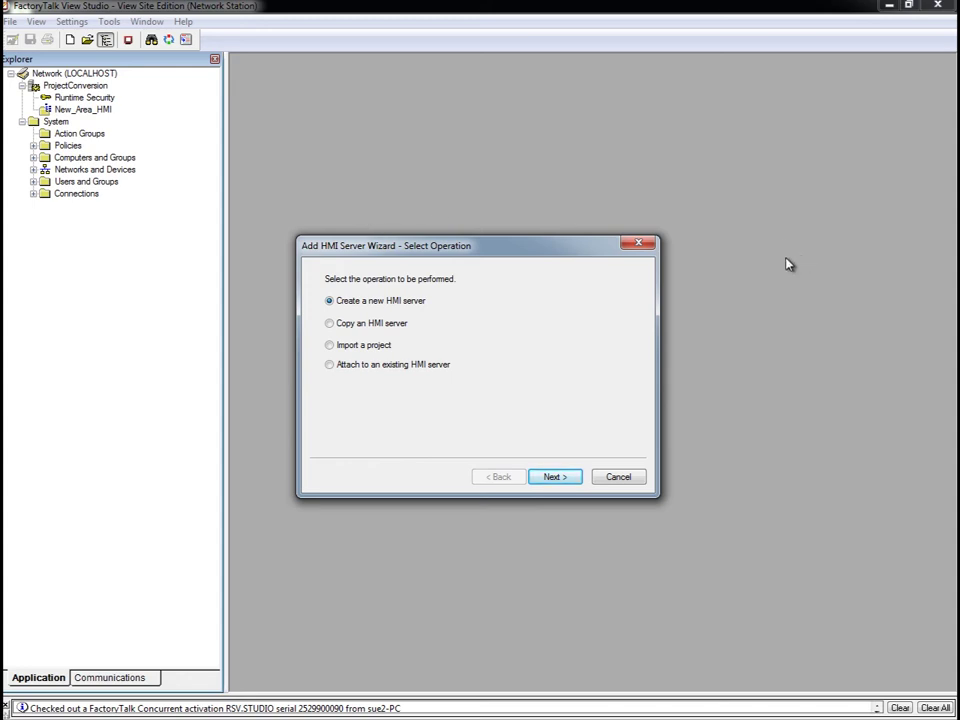
left_click(369, 346)
left_click(552, 477)
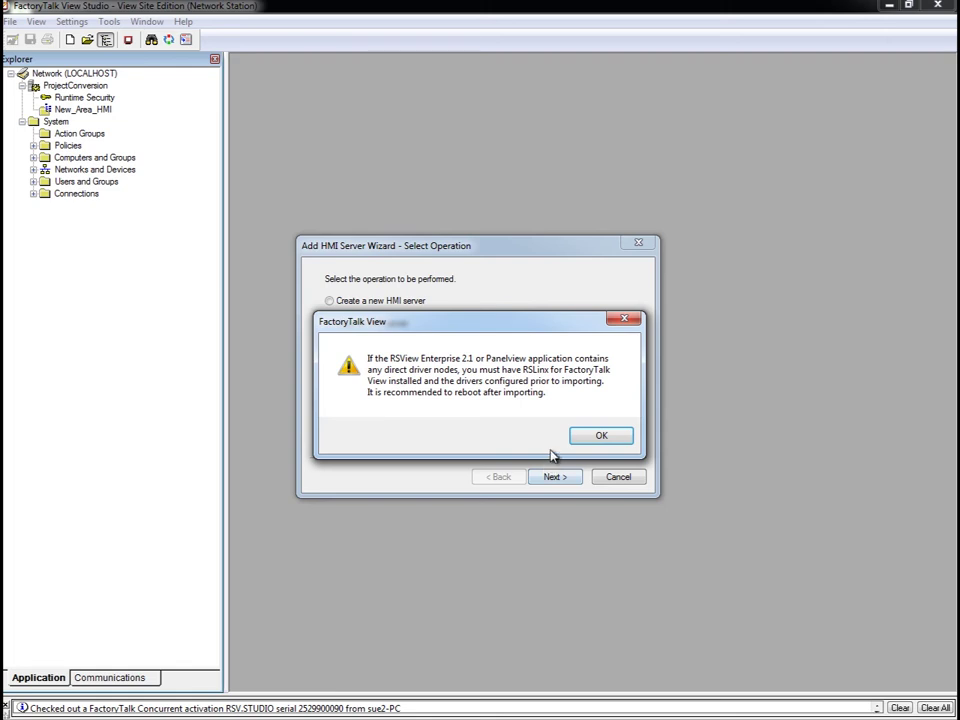
Step: Dismiss the driver warning and keep RSView32 Project as the import type
left_click(600, 436)
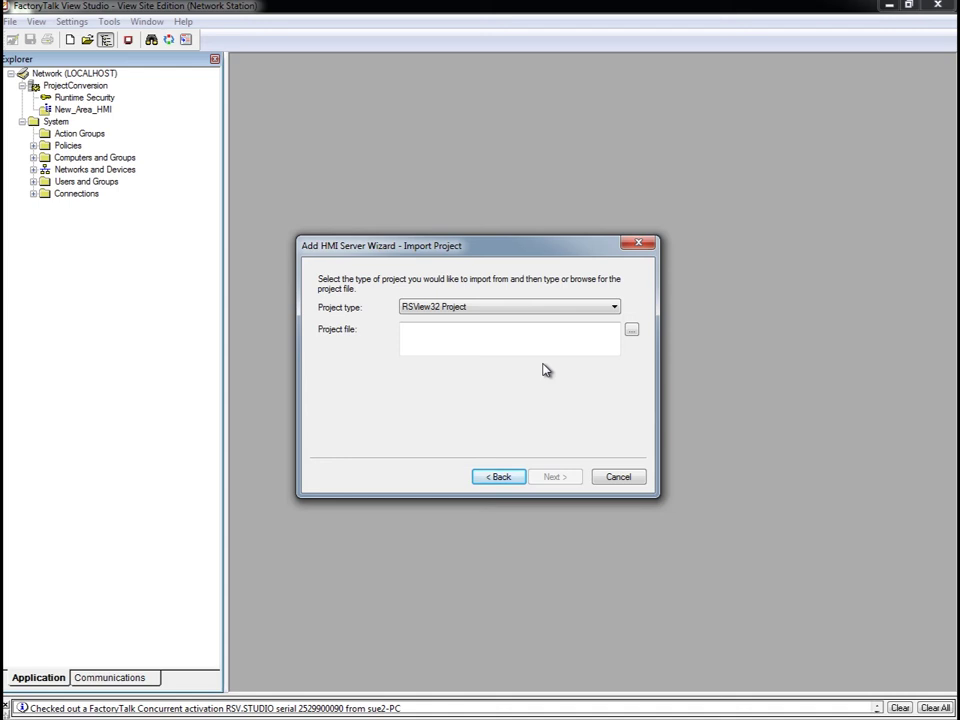
left_click(574, 313)
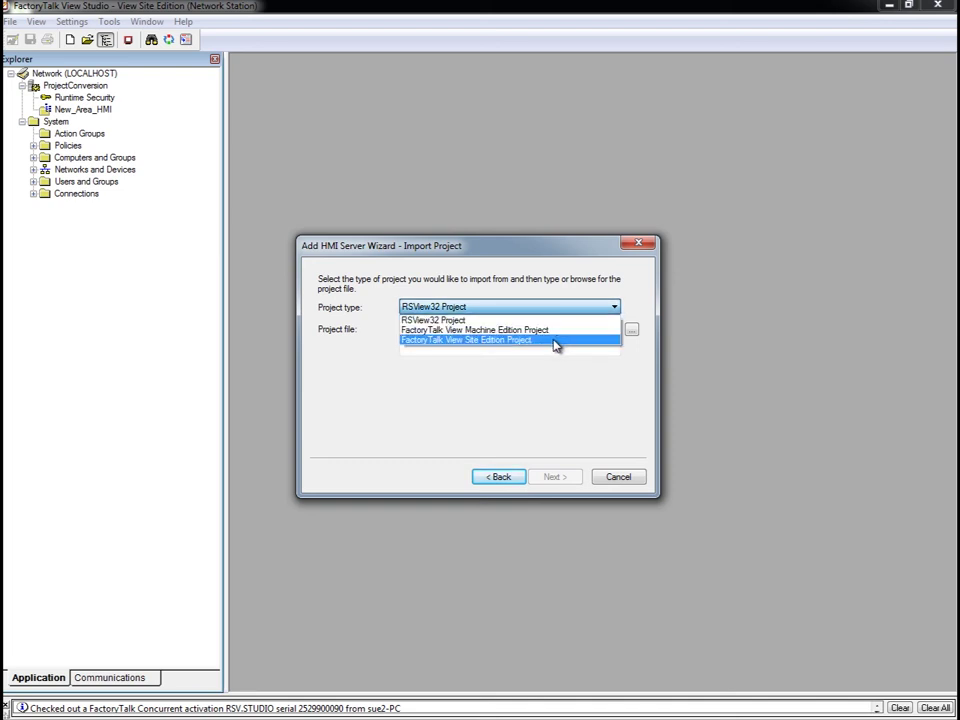
key("Escape")
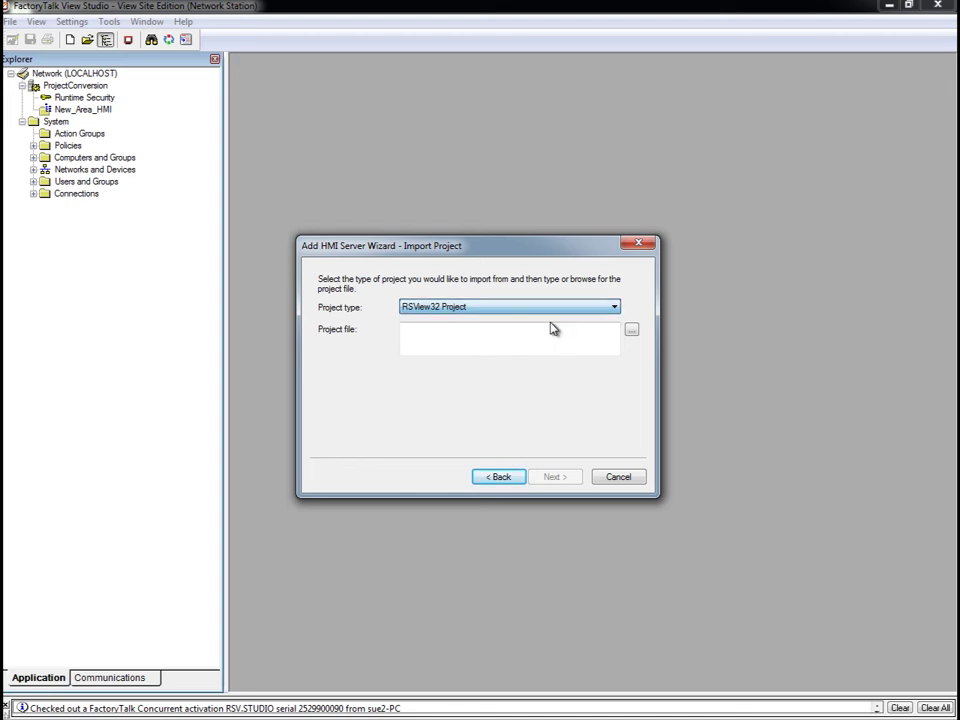
Step: Choose view32hmi.rsv from Desktop > view32hmi VBA > View32 Project with VBA as the project file
left_click(631, 335)
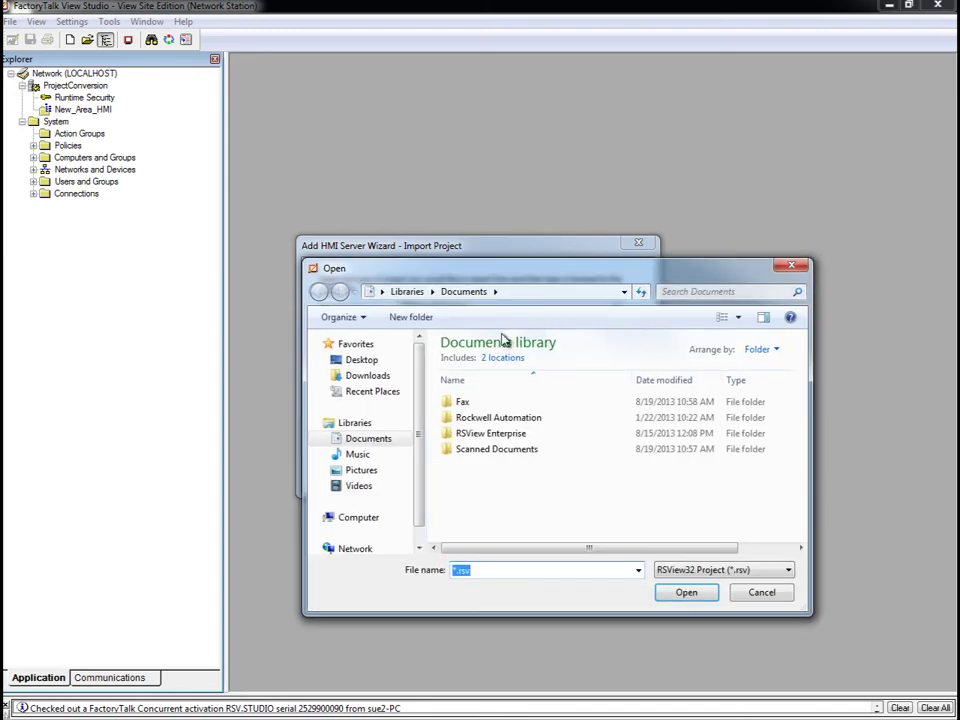
left_click(361, 361)
left_click_drag(803, 441, 804, 531)
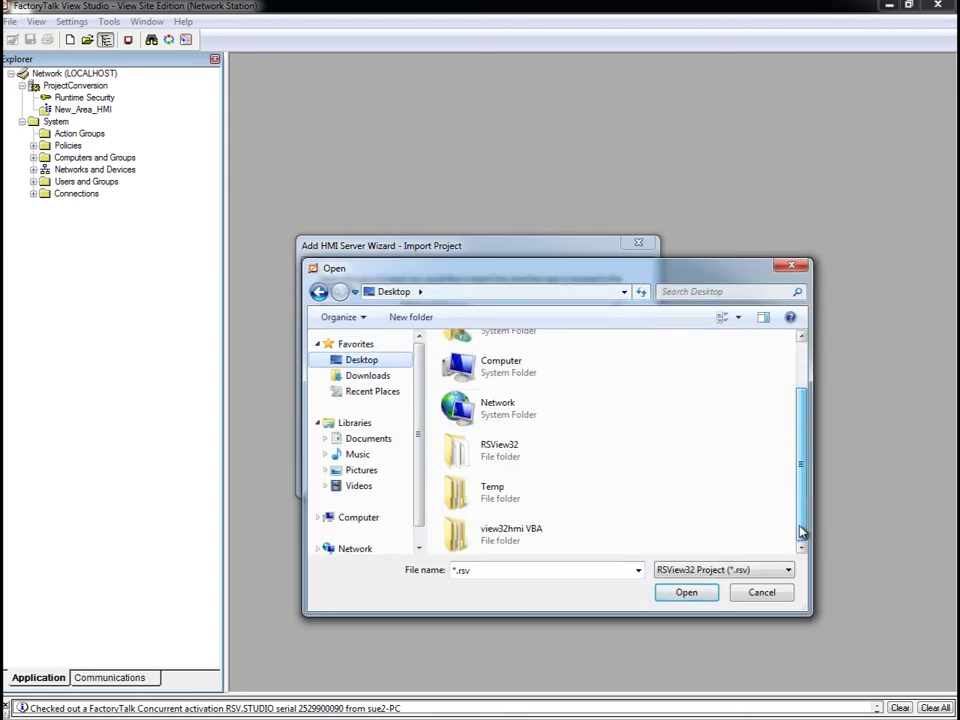
double_click(528, 537)
double_click(521, 364)
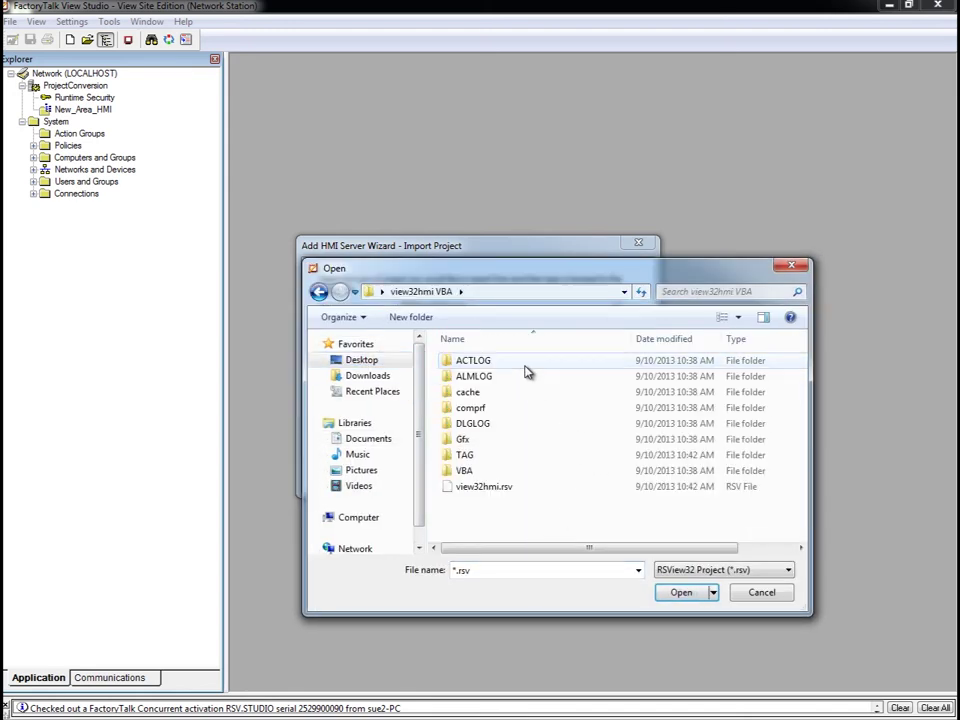
left_click(484, 488)
left_click(683, 595)
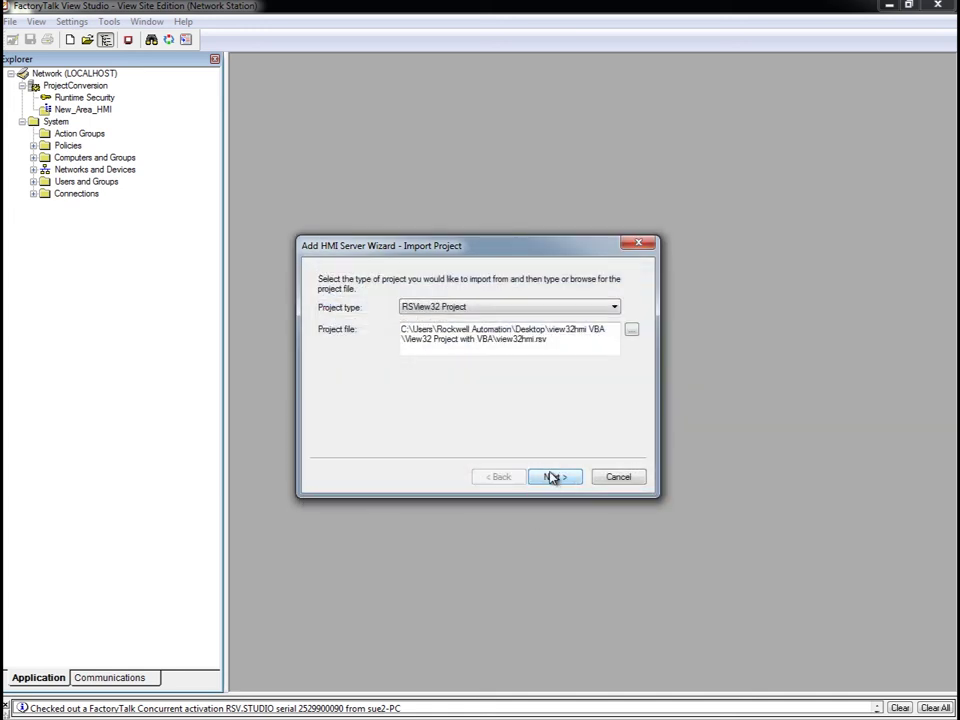
left_click(552, 477)
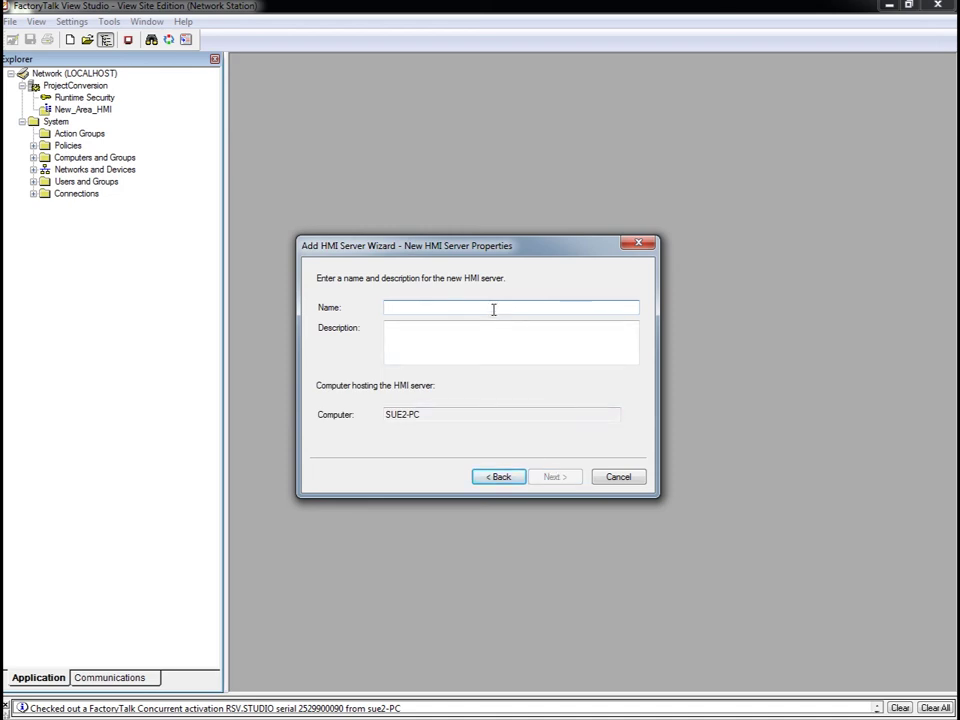
Step: Name the server New_HMI_Server, run the import, and select the new server in Explorer
type("New_HMI_Se")
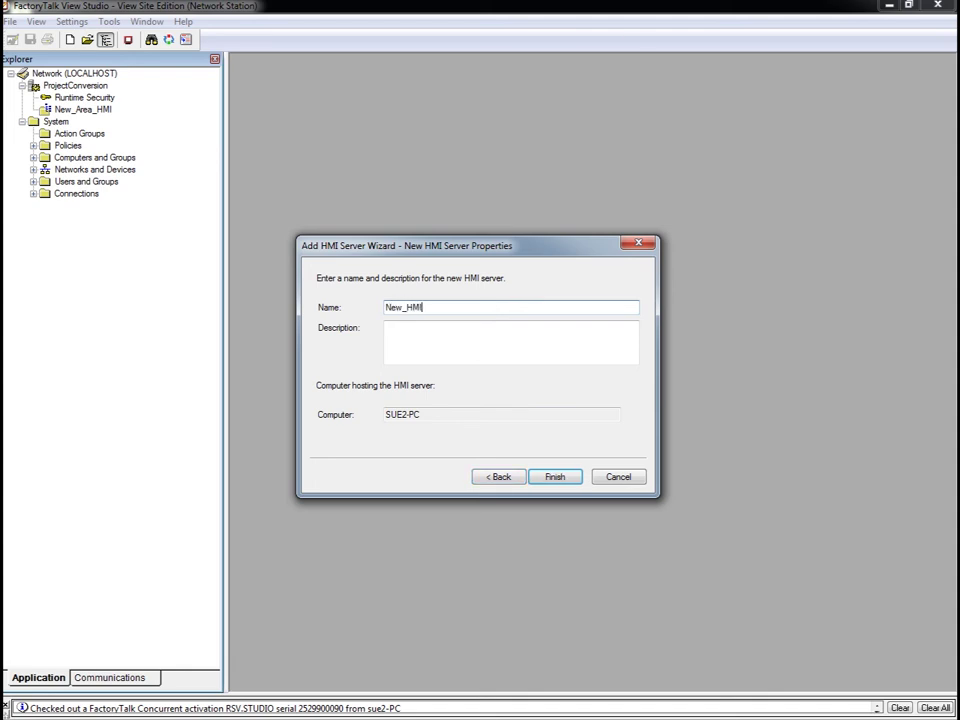
type("rver")
left_click(559, 481)
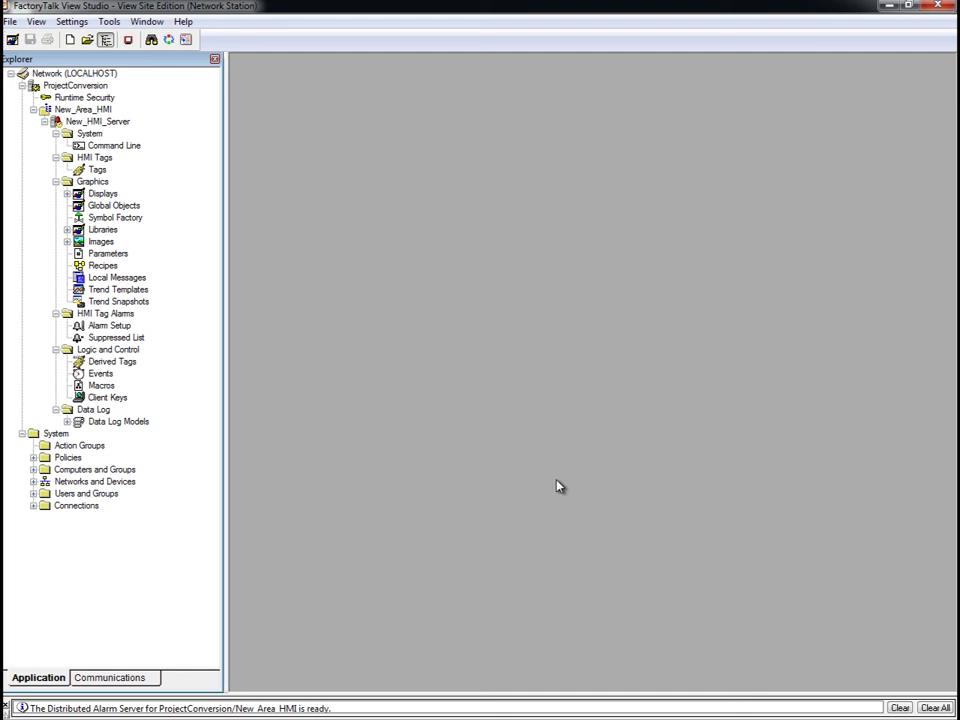
left_click(93, 121)
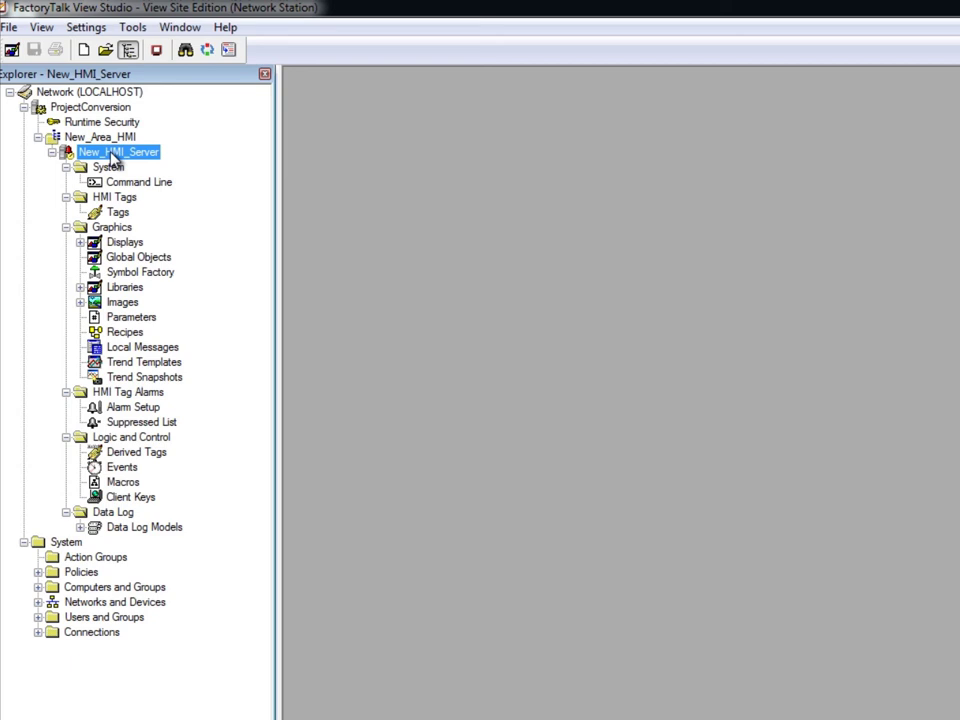
left_click(113, 198)
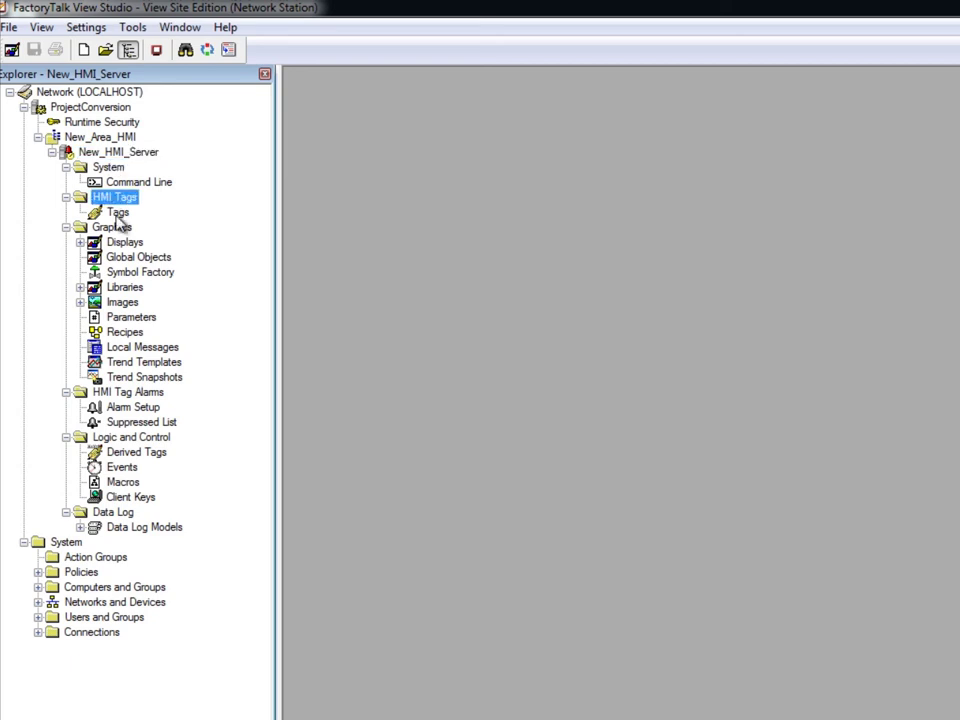
left_click(117, 214)
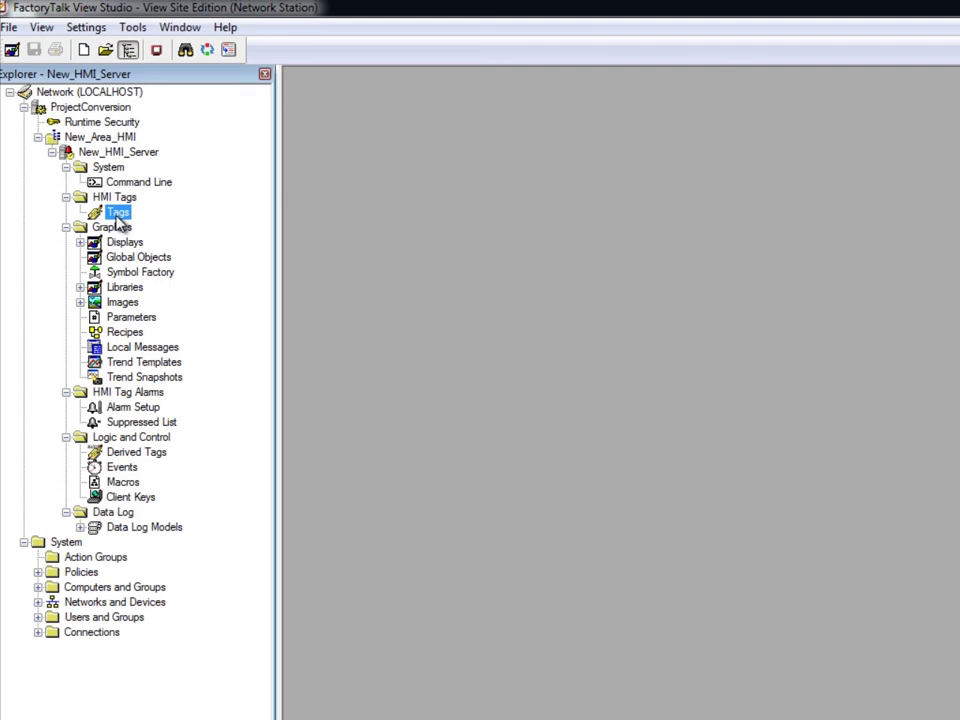
left_click(113, 227)
left_click(123, 245)
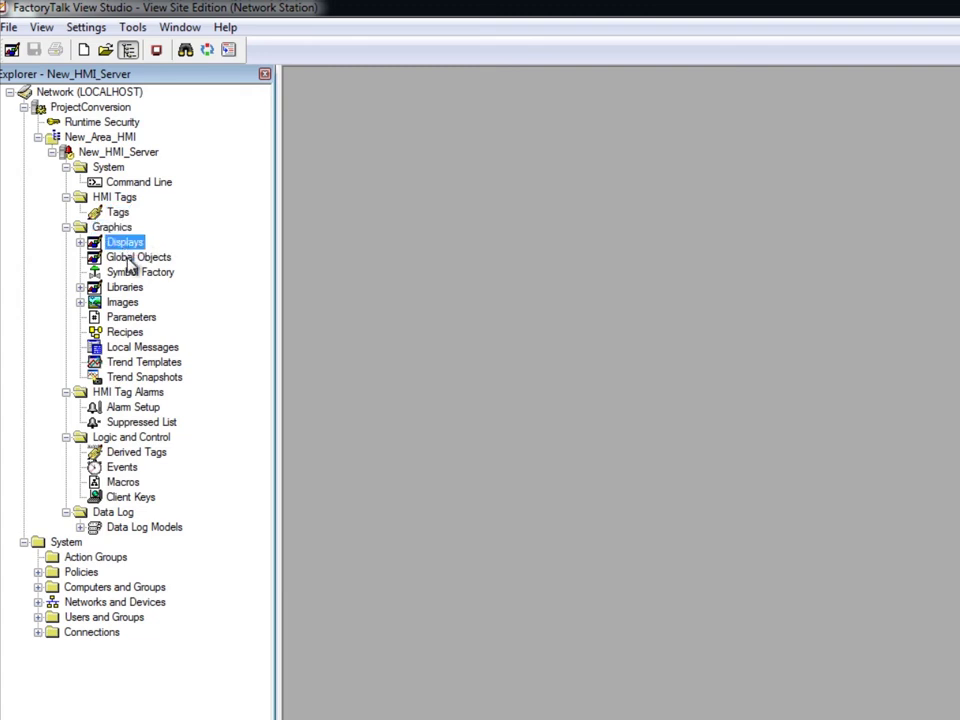
left_click(127, 258)
left_click(130, 287)
left_click(132, 318)
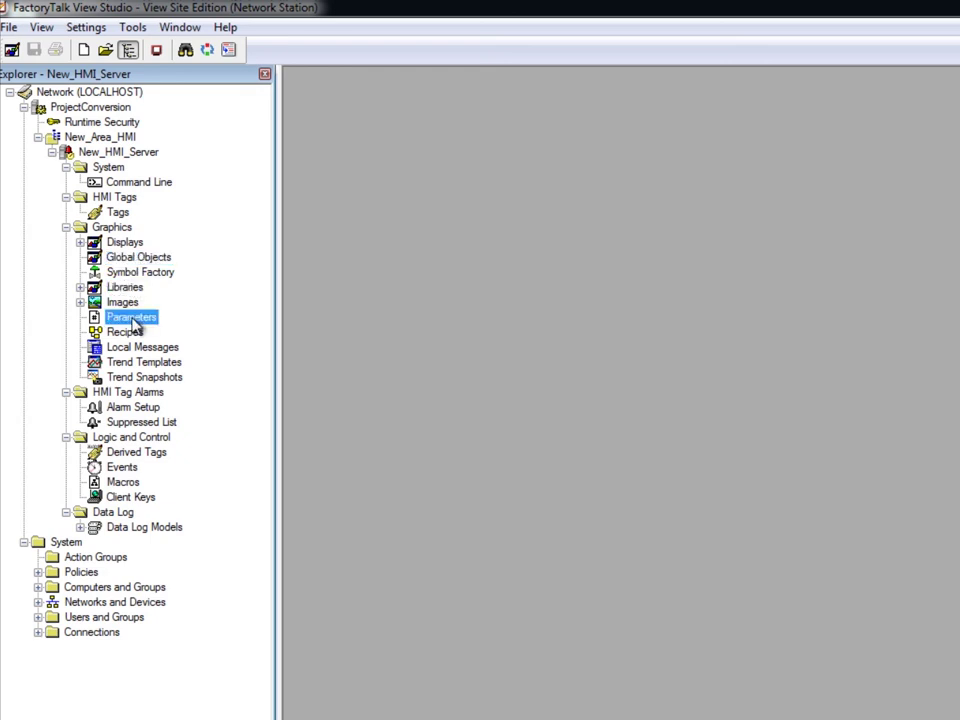
left_click(128, 332)
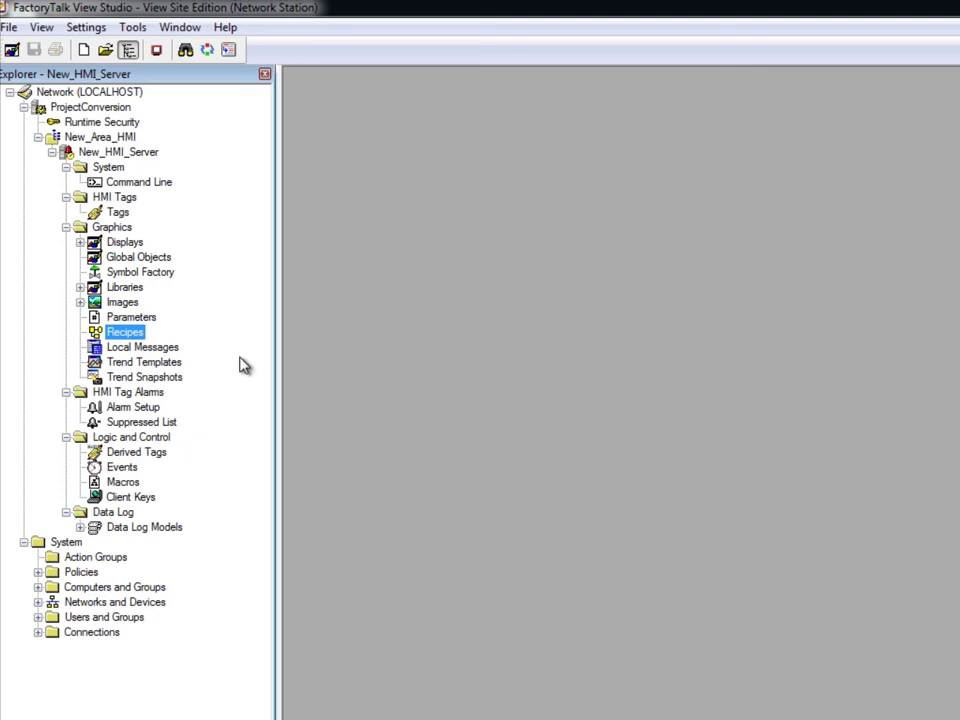
left_click(150, 395)
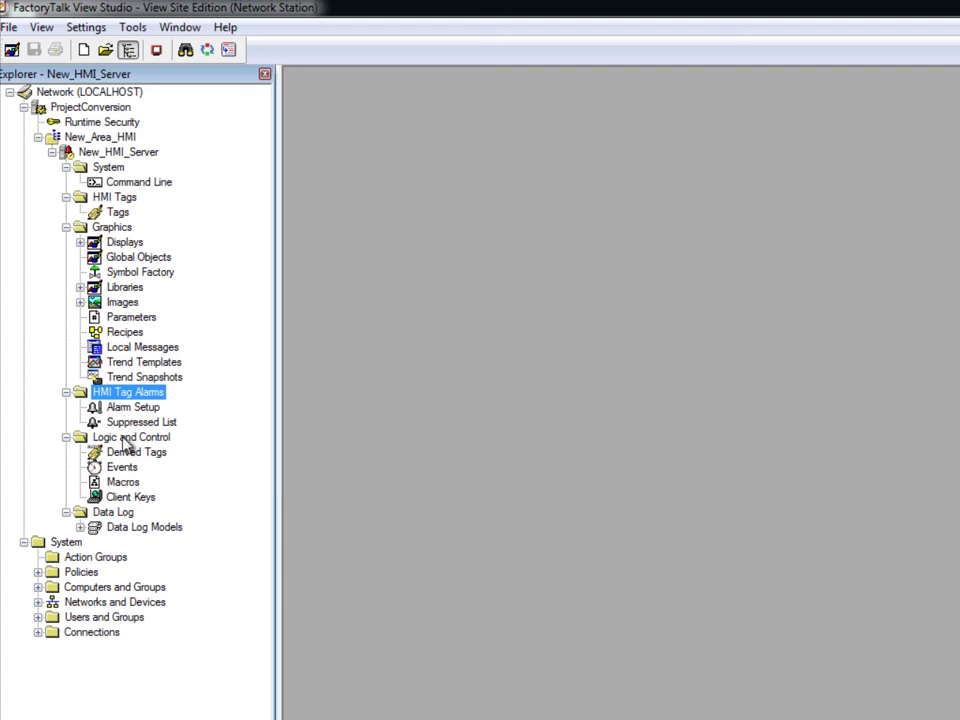
left_click(126, 437)
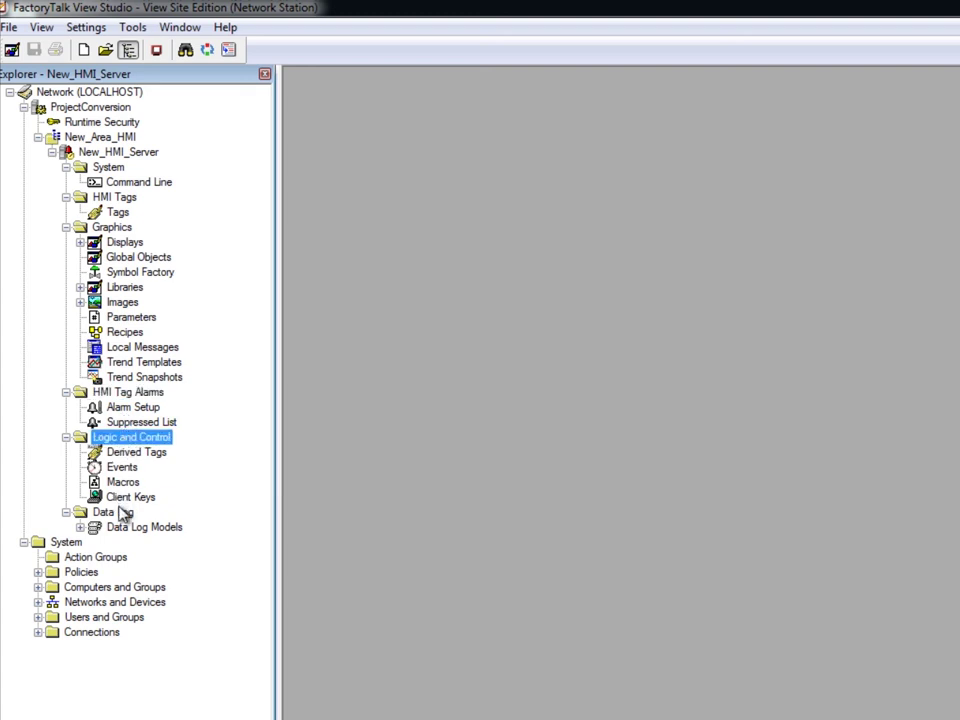
key("Down")
key("Down")
key("Down")
key("Down")
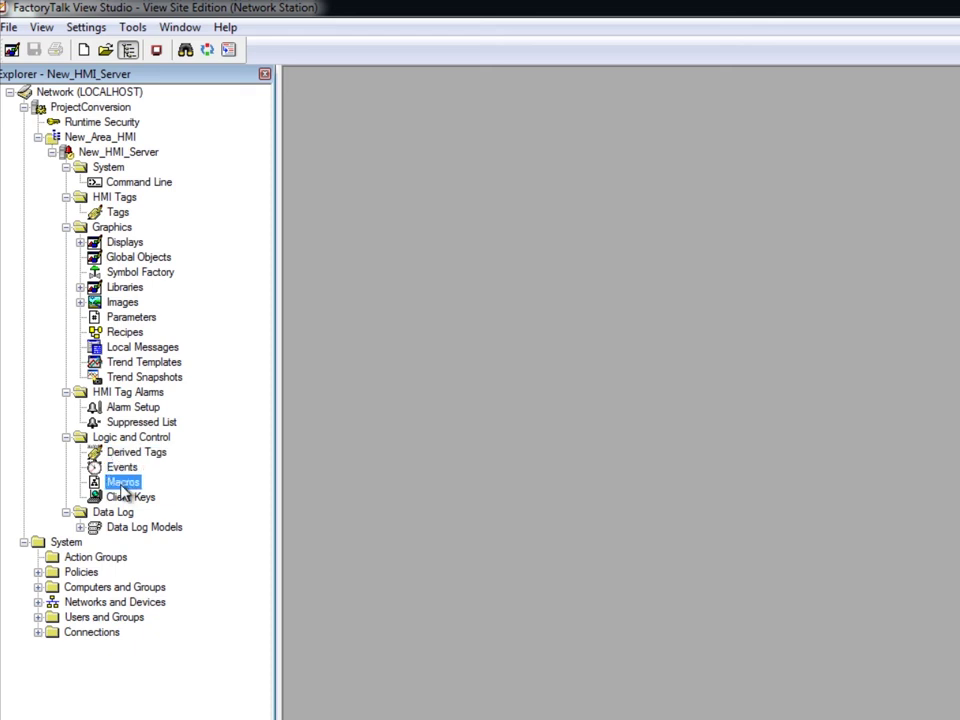